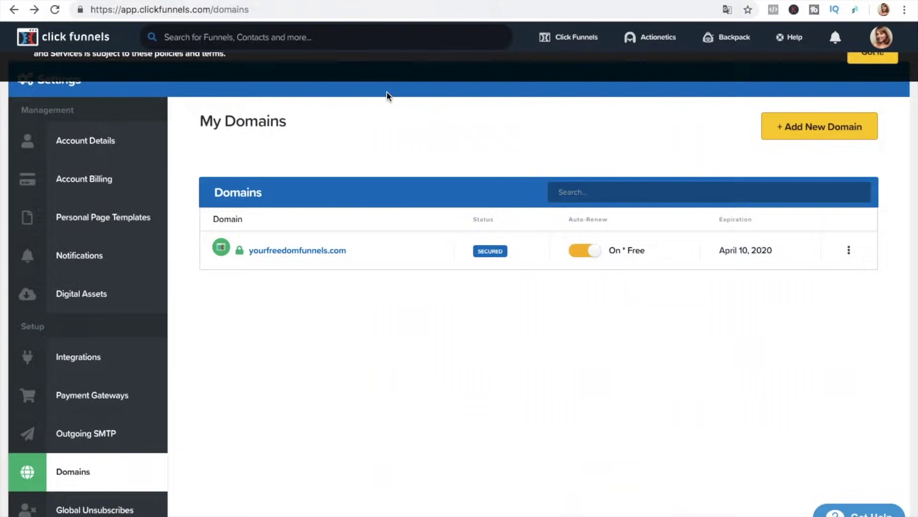
Step: Dismiss the cookie notice and open Edit for the yourfreedomfunnels.com domain
left_click(868, 60)
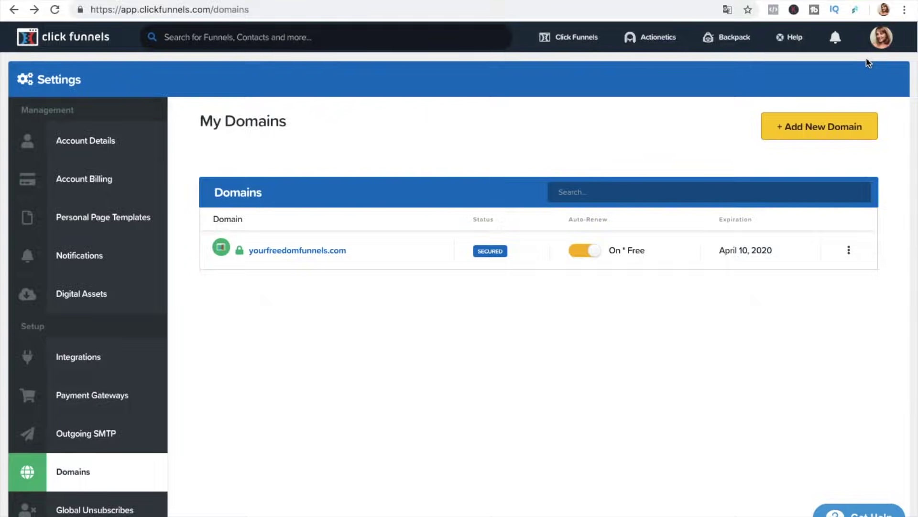
mouse_move(881, 41)
left_click(849, 250)
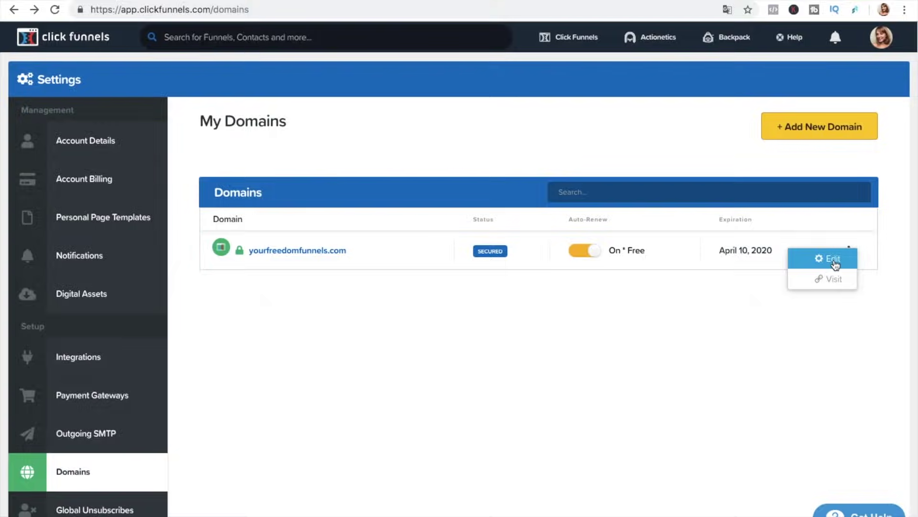
left_click(835, 262)
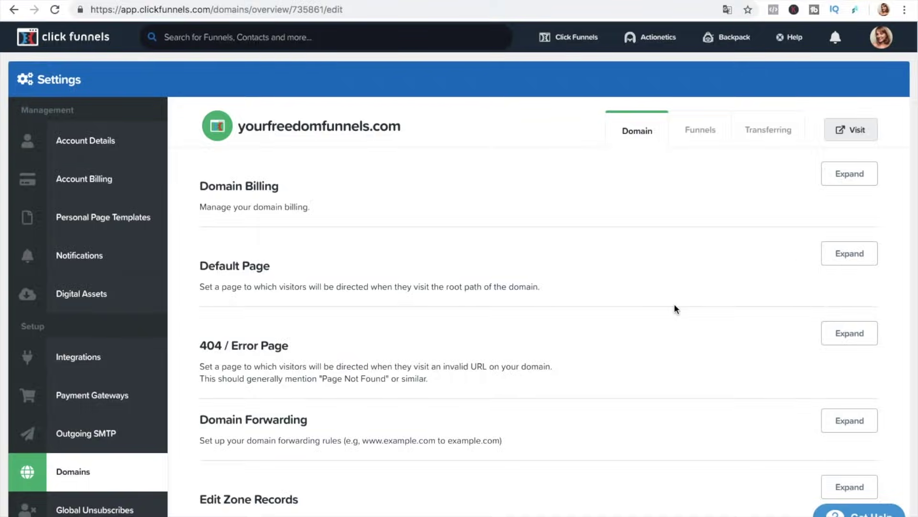
Step: Expand the domain's DNS zone records, showing the www URL record
scroll(676, 309, "down", 5)
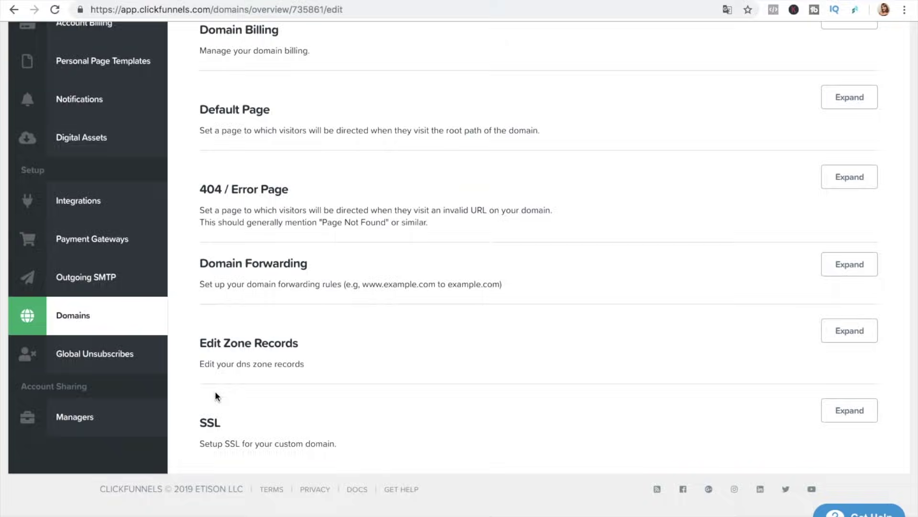
scroll(443, 367, "up", 5)
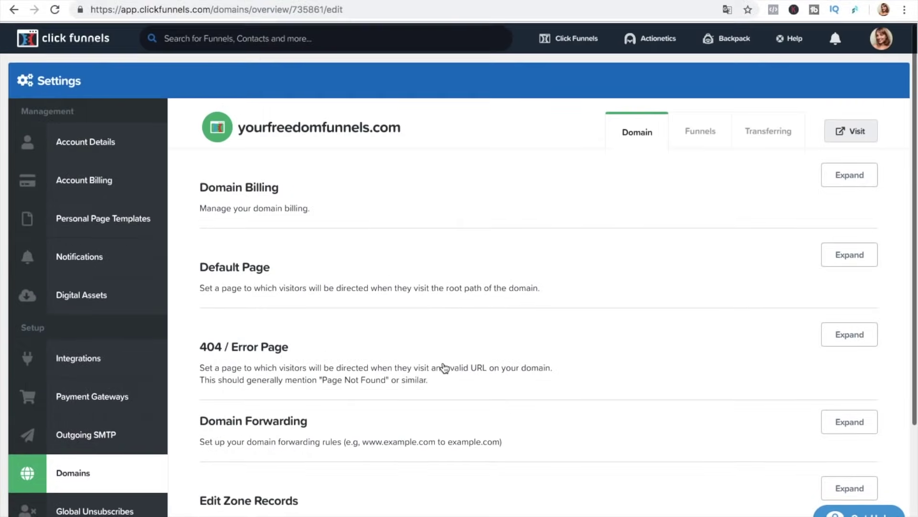
scroll(445, 368, "down", 5)
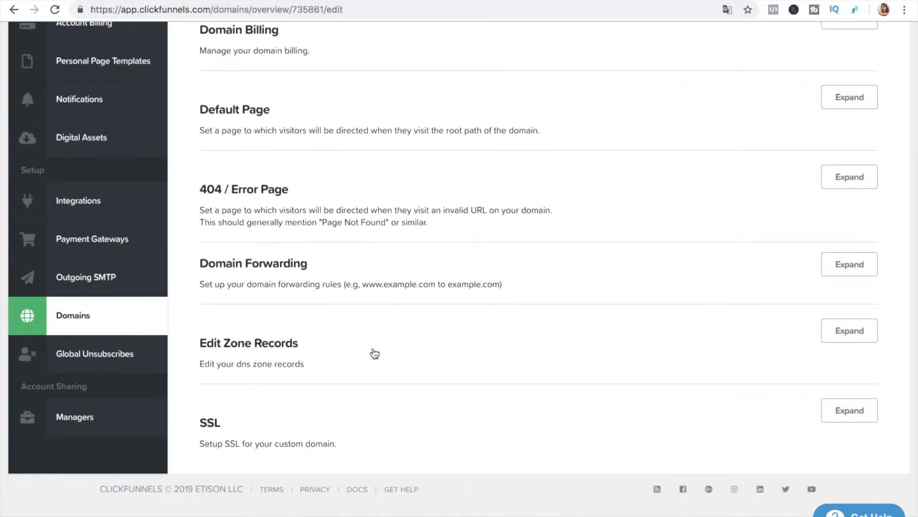
left_click(853, 331)
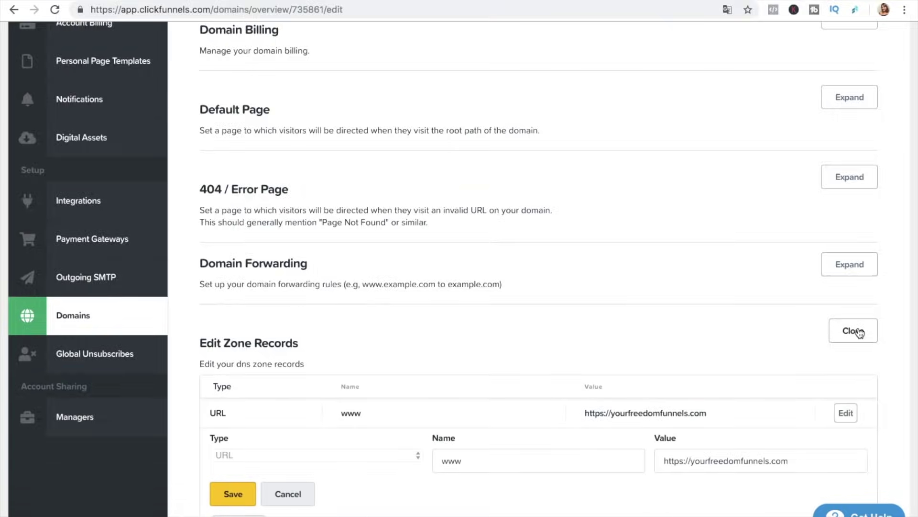
Step: Save a new CNAME record named 'training' with value target.clickfunnels.com
scroll(720, 349, "down", 5)
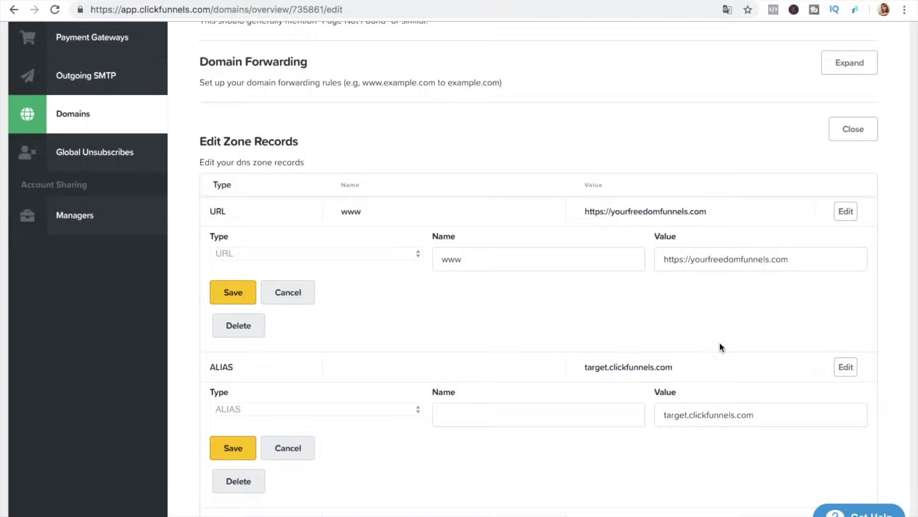
scroll(719, 342, "down", 10)
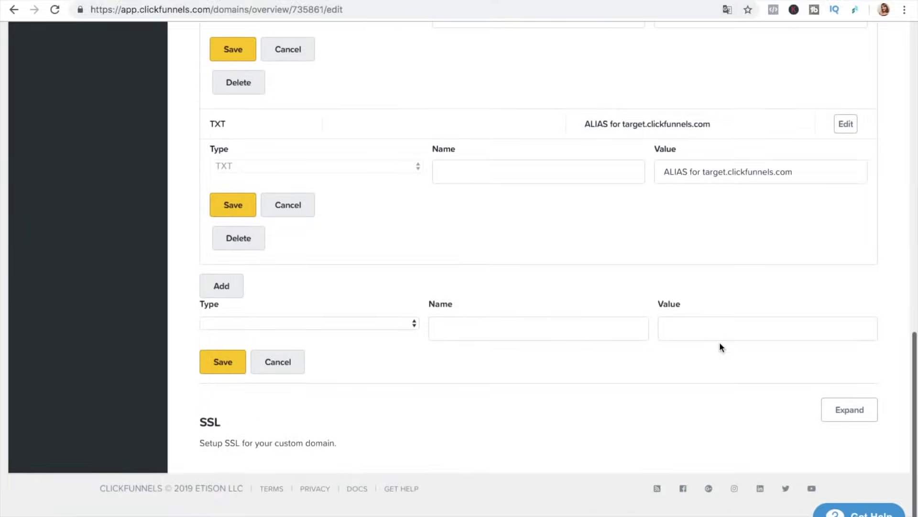
left_click(349, 324)
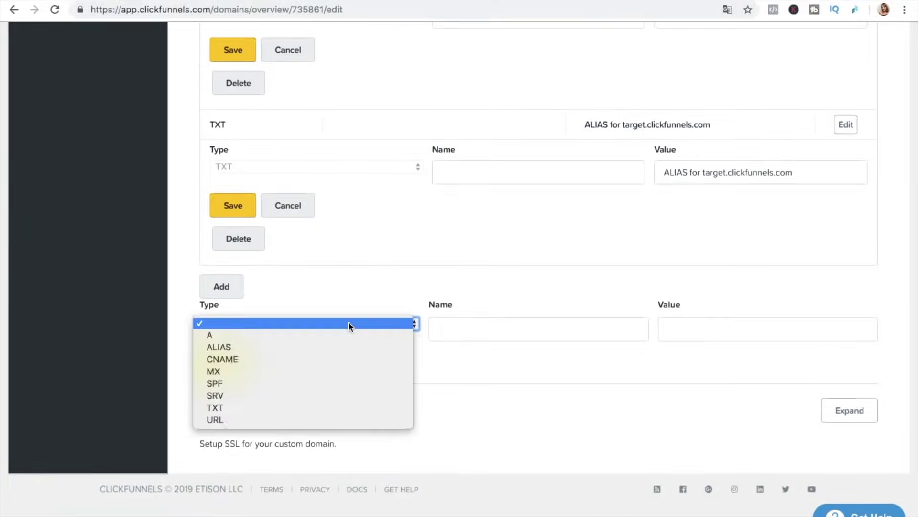
left_click(331, 355)
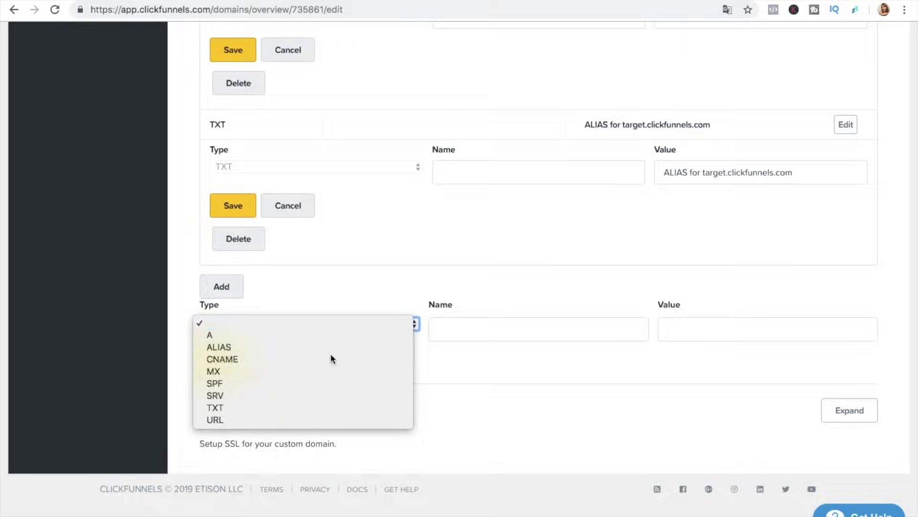
left_click(488, 329)
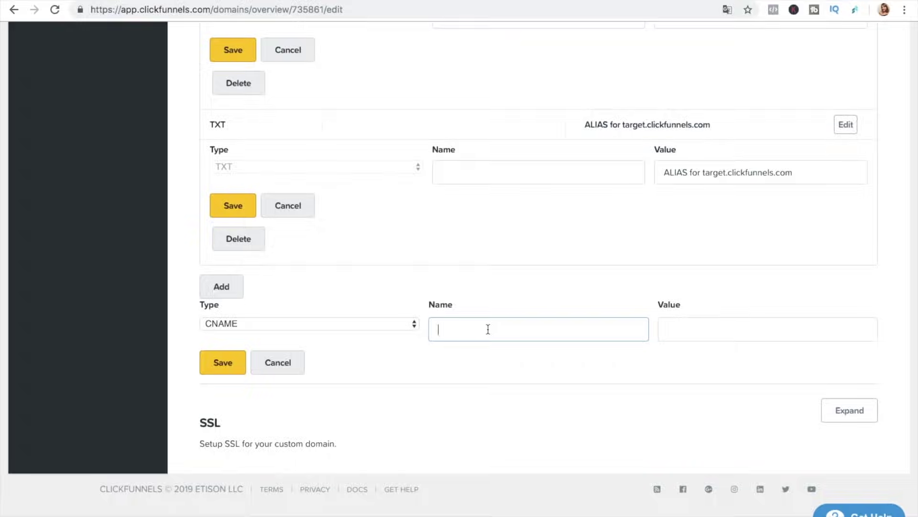
type("training")
left_click(693, 326)
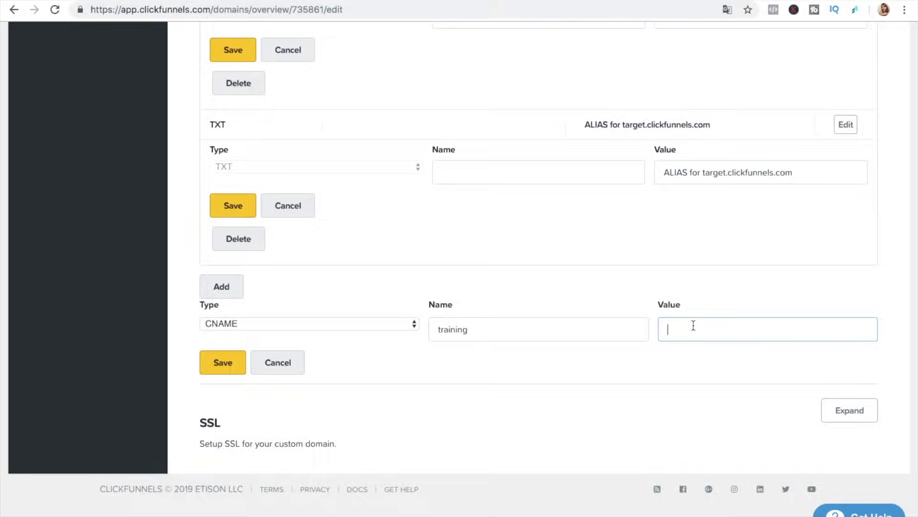
type("target")
type(".clickfunnels.com")
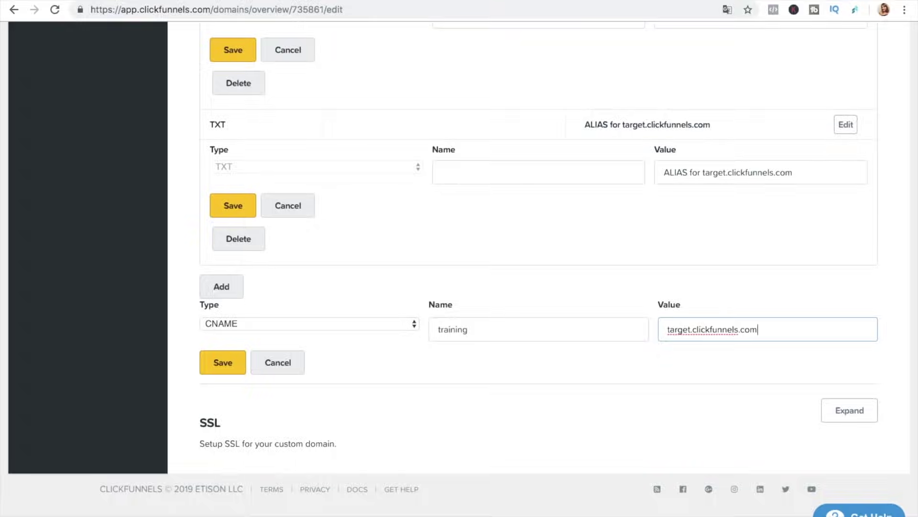
left_click(214, 366)
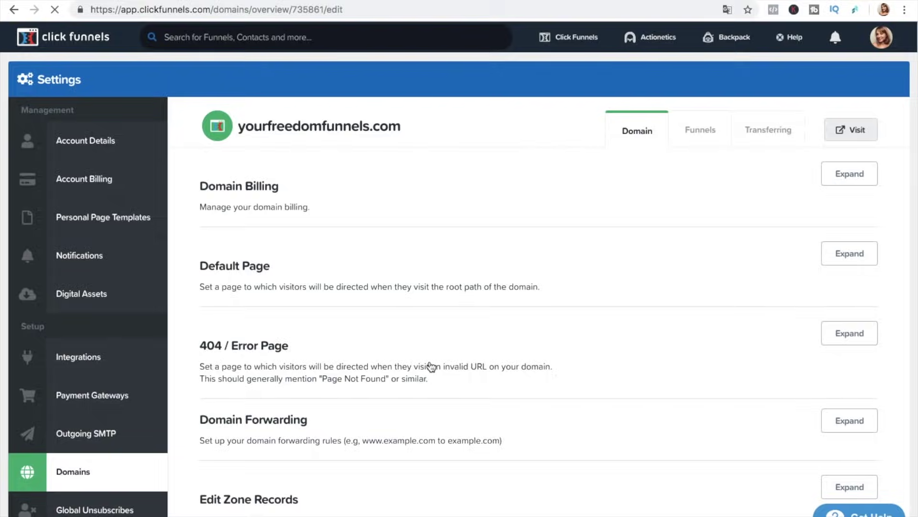
Step: Expand the zone records to check that the training CNAME is listed
scroll(658, 301, "down", 3)
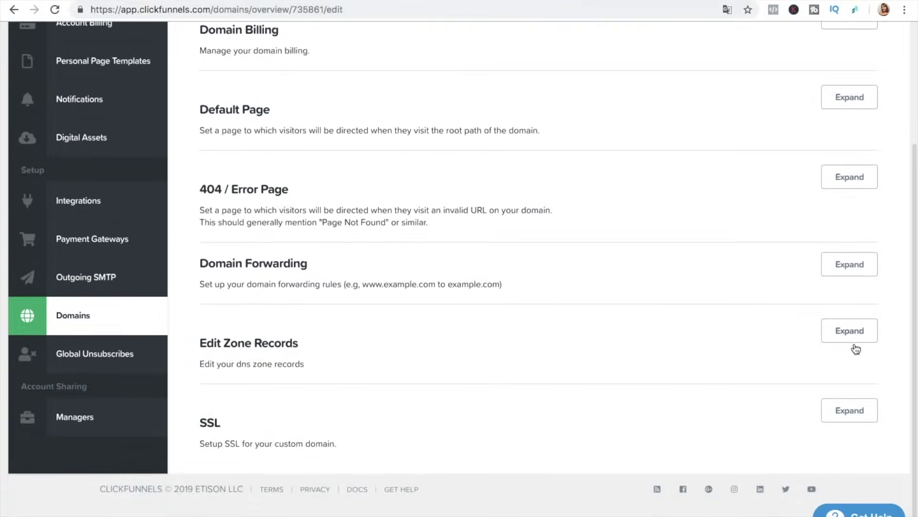
left_click(849, 331)
scroll(518, 403, "down", 10)
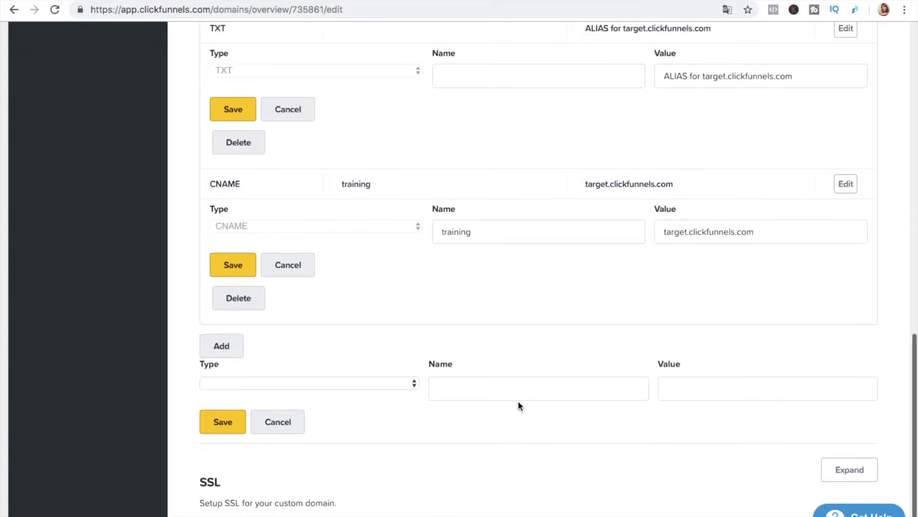
scroll(519, 404, "up", 1)
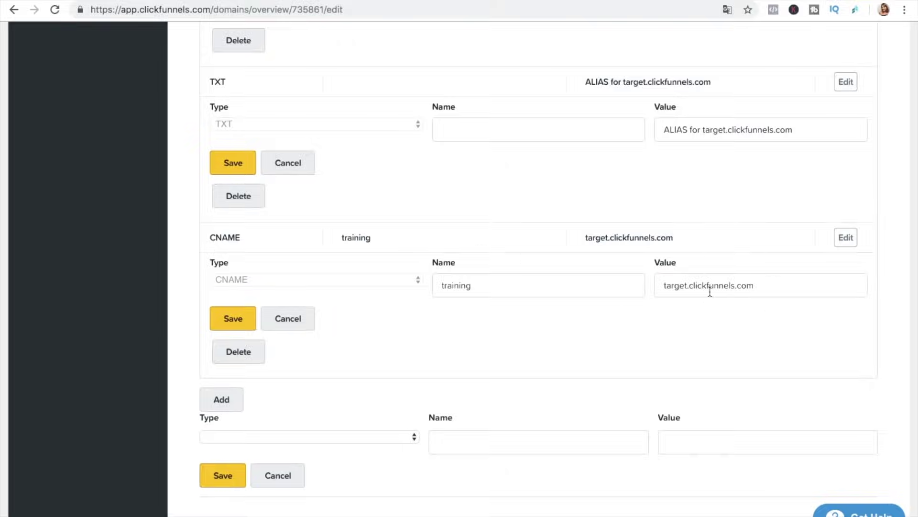
scroll(710, 291, "up", 15)
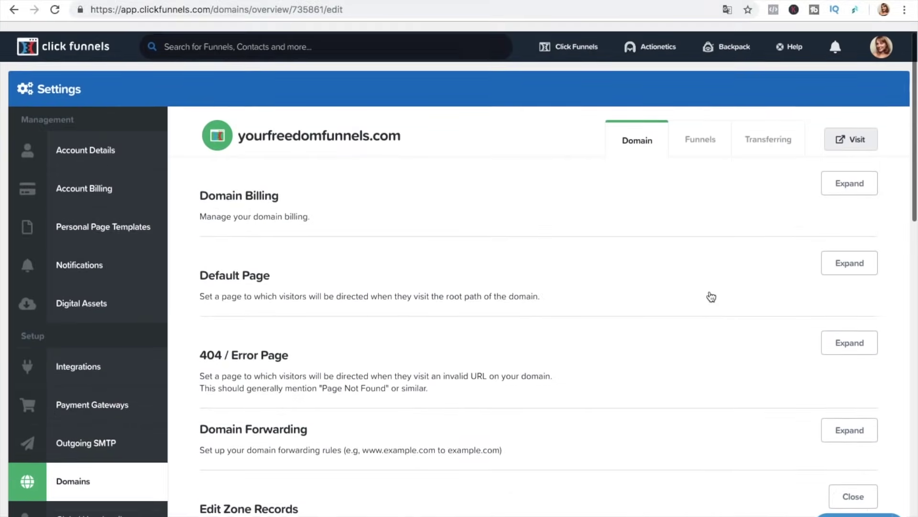
Step: Reload the domain settings and begin adding a new domain
left_click(635, 134)
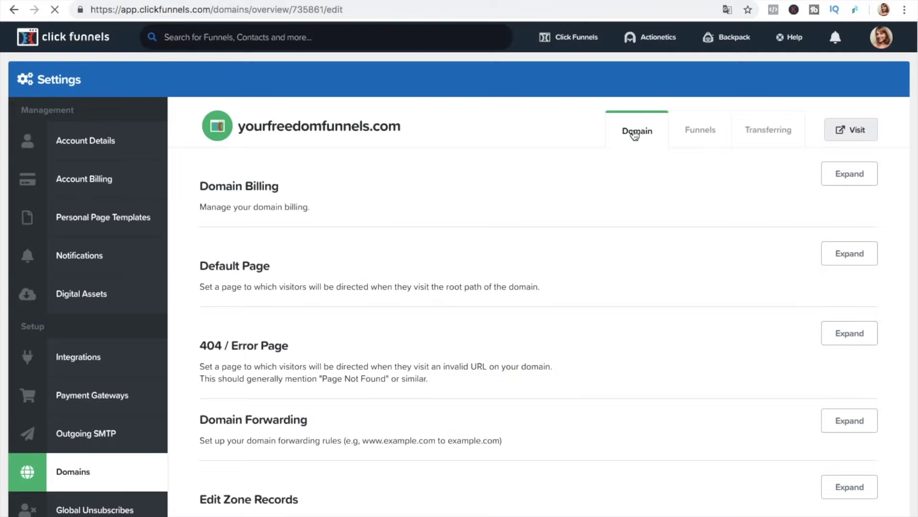
mouse_move(887, 43)
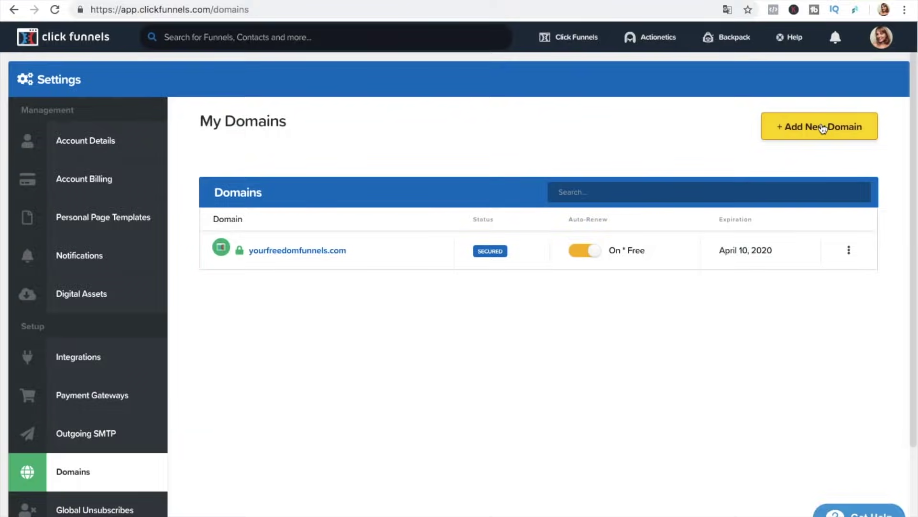
left_click(832, 127)
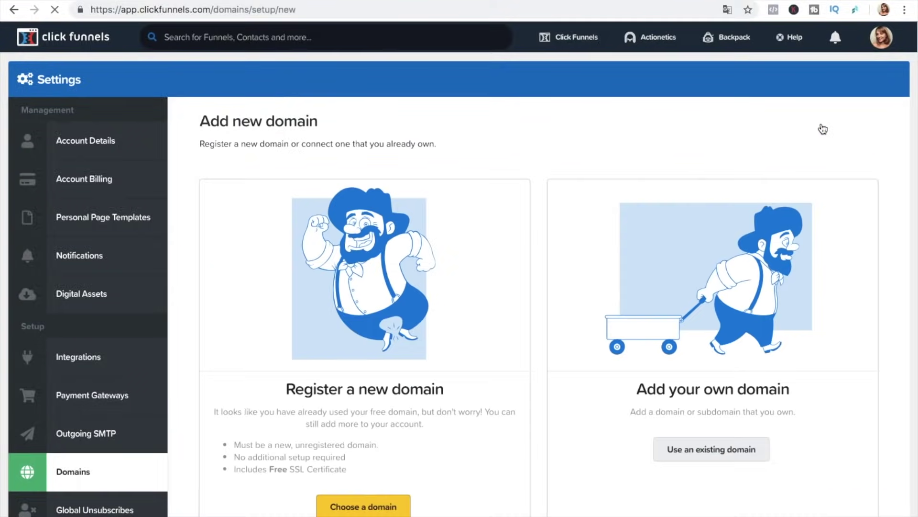
Step: Connect existing domain training.yourfreedomfunnels.com and confirm its CNAME record is created
scroll(618, 280, "down", 2)
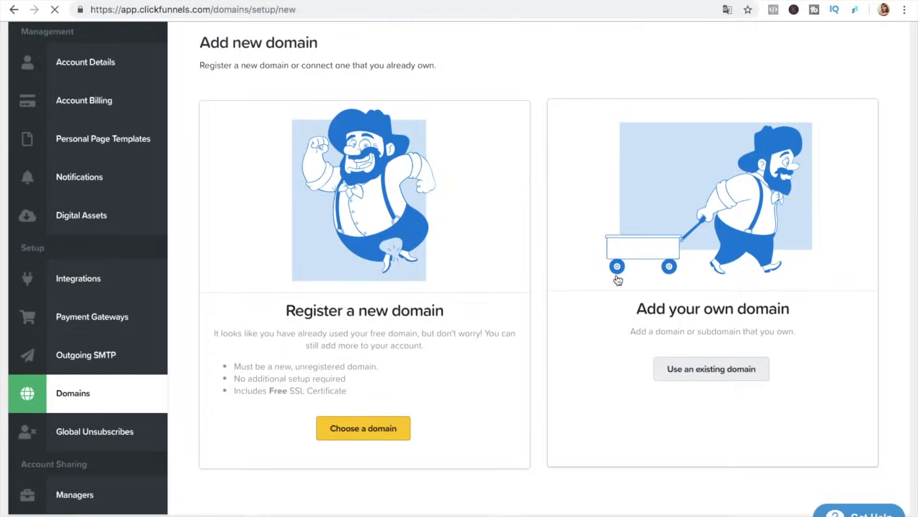
left_click(726, 368)
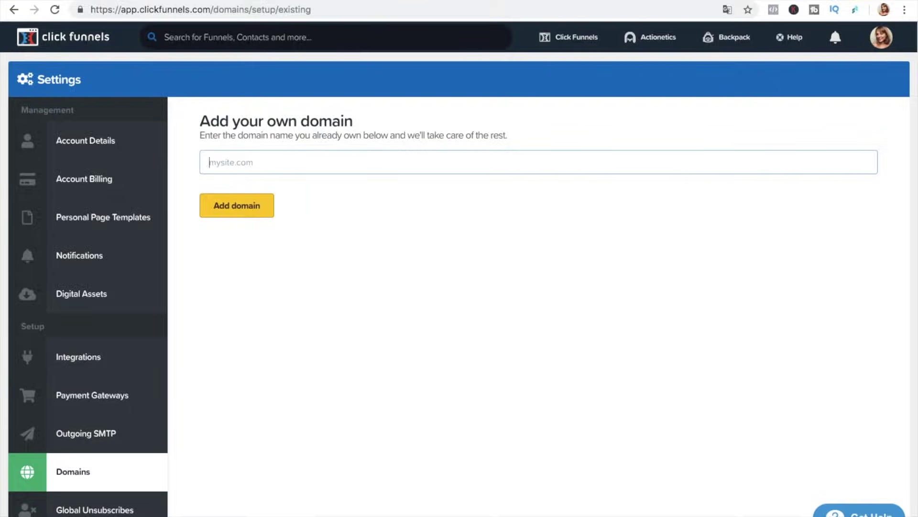
type("training.cli")
key("BackSpace")
type("yourfreedomfunnels.com")
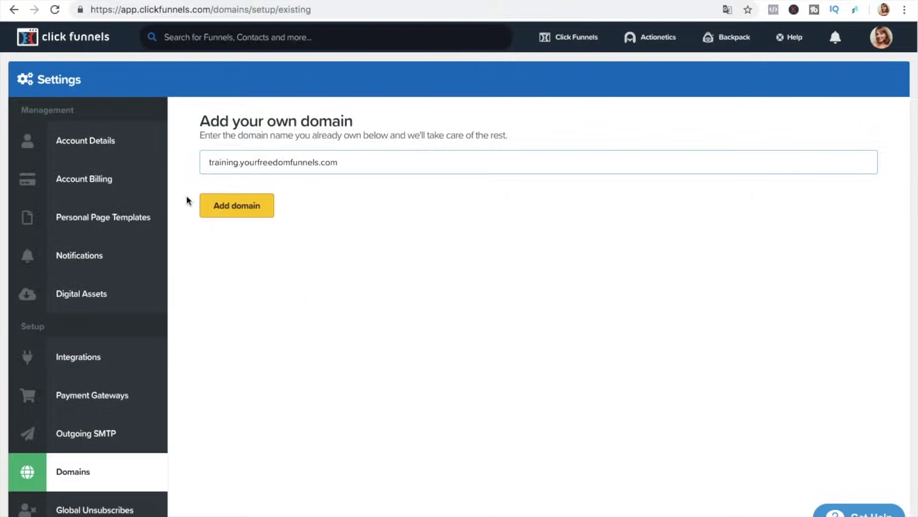
left_click(260, 206)
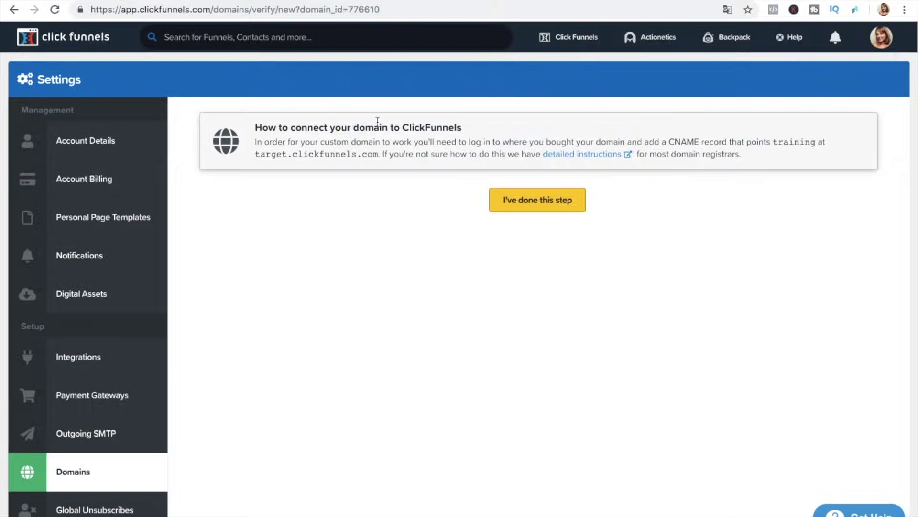
left_click(552, 206)
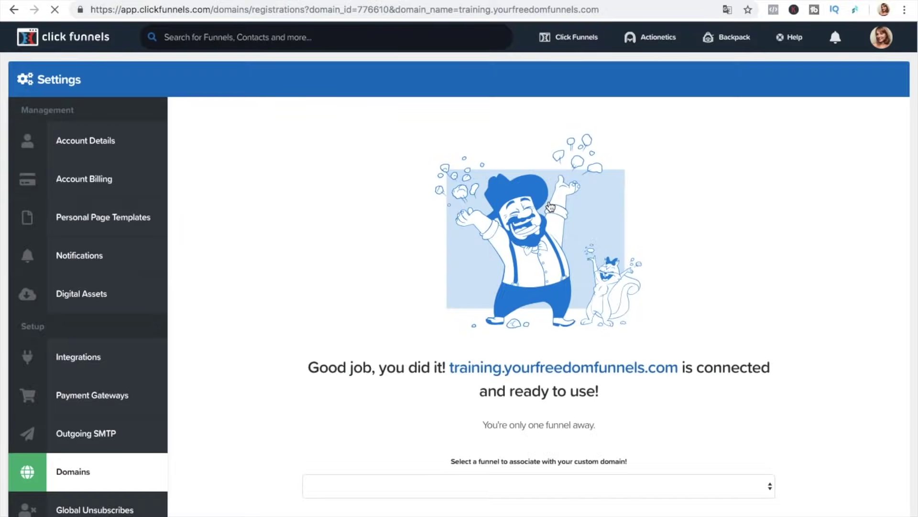
Step: Dismiss the domain-verified instructions for training.yourfreedomfunnels.com
scroll(550, 207, "down", 3)
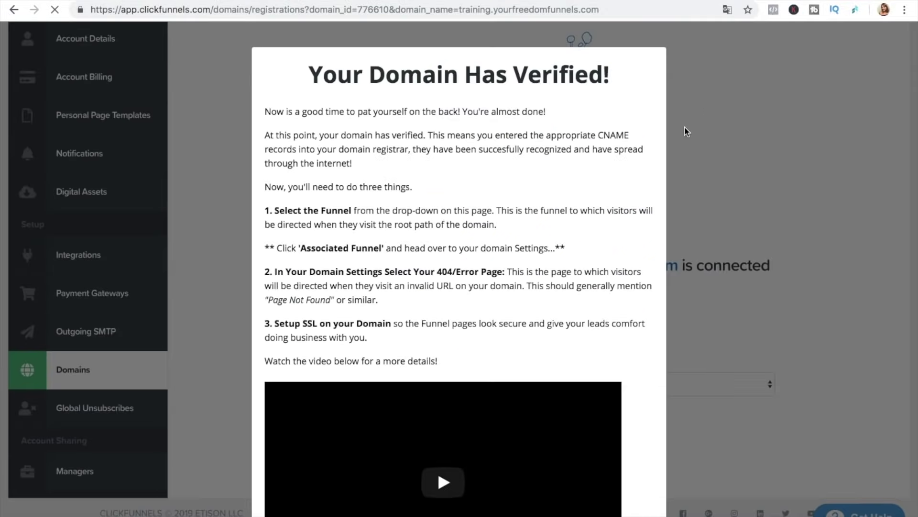
scroll(657, 177, "down", 2)
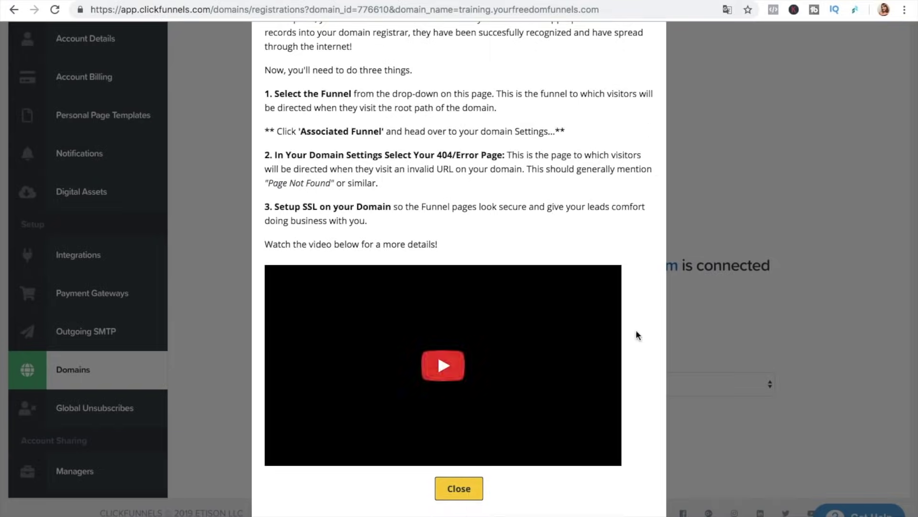
scroll(638, 325, "up", 3)
scroll(642, 312, "down", 3)
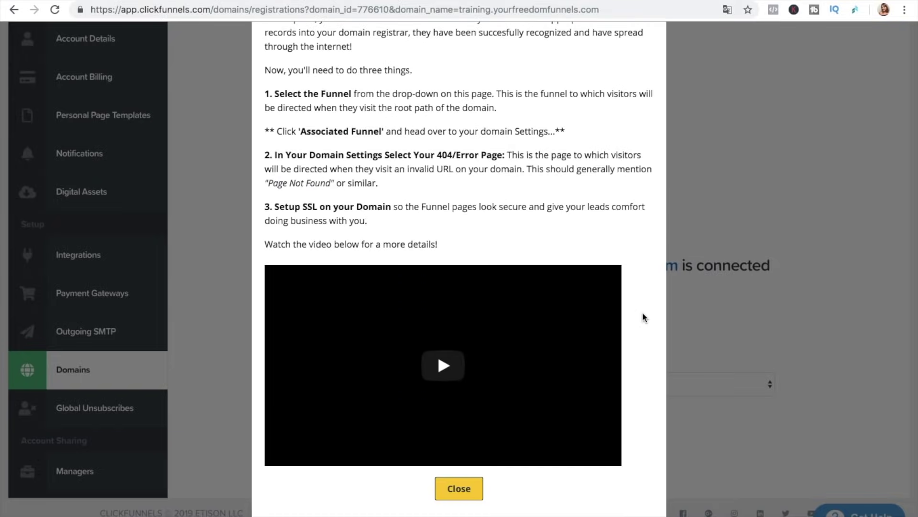
left_click(464, 488)
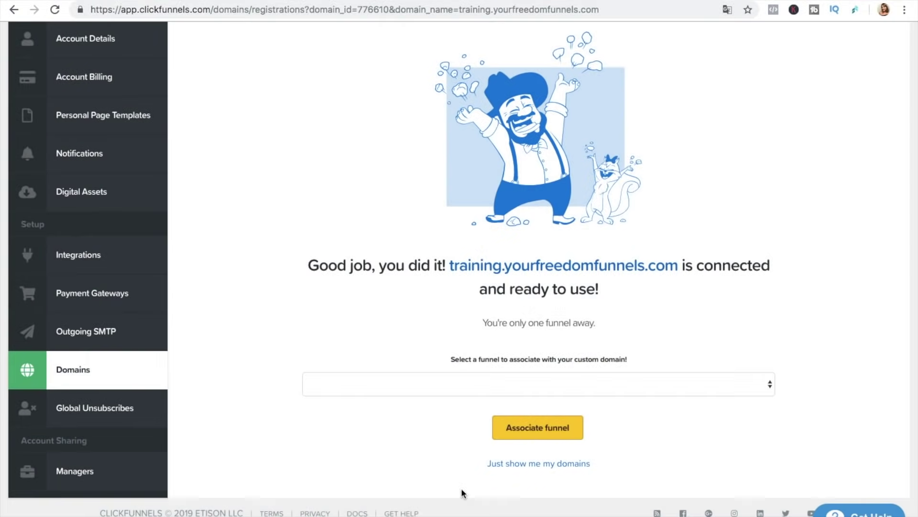
Step: Skip choosing a funnel and return to the My Domains list
left_click(651, 386)
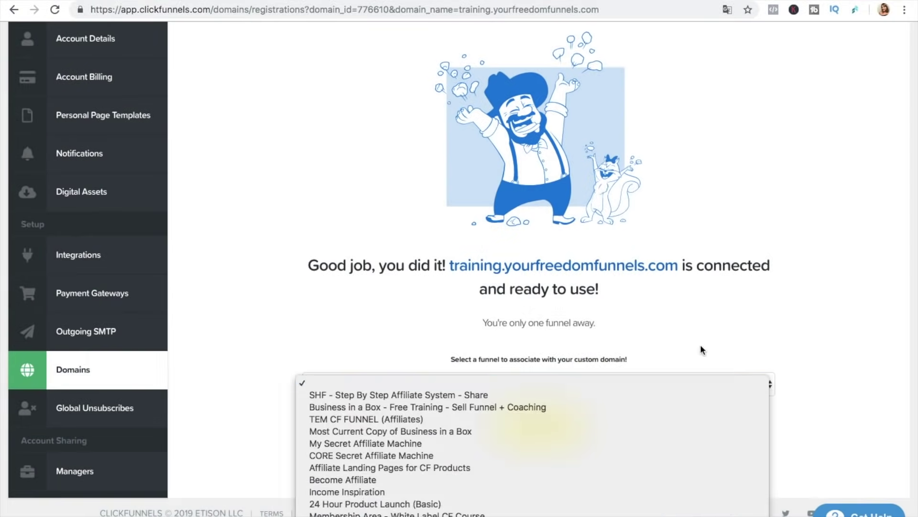
left_click(733, 335)
scroll(735, 343, "down", 1)
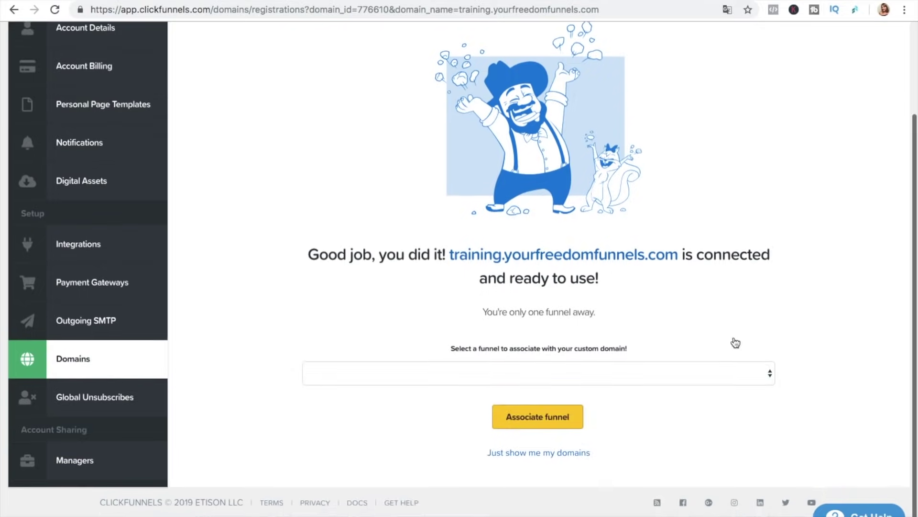
left_click(541, 446)
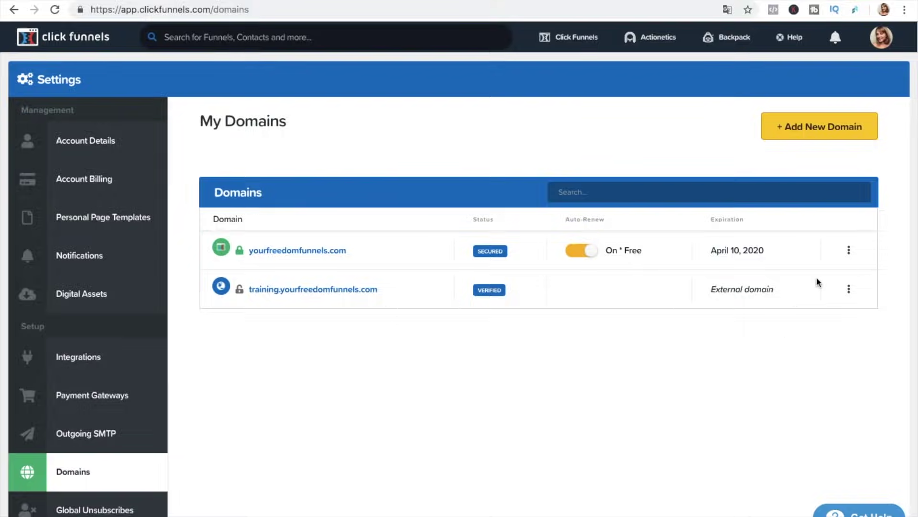
Step: Add SSL from training.yourfreedomfunnels.com's SSL settings and dismiss the success notice
left_click(831, 295)
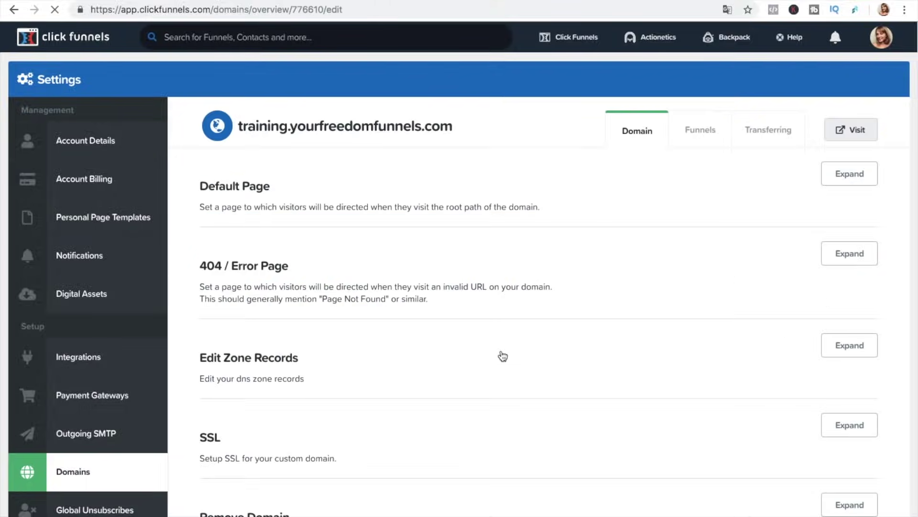
scroll(474, 358, "down", 2)
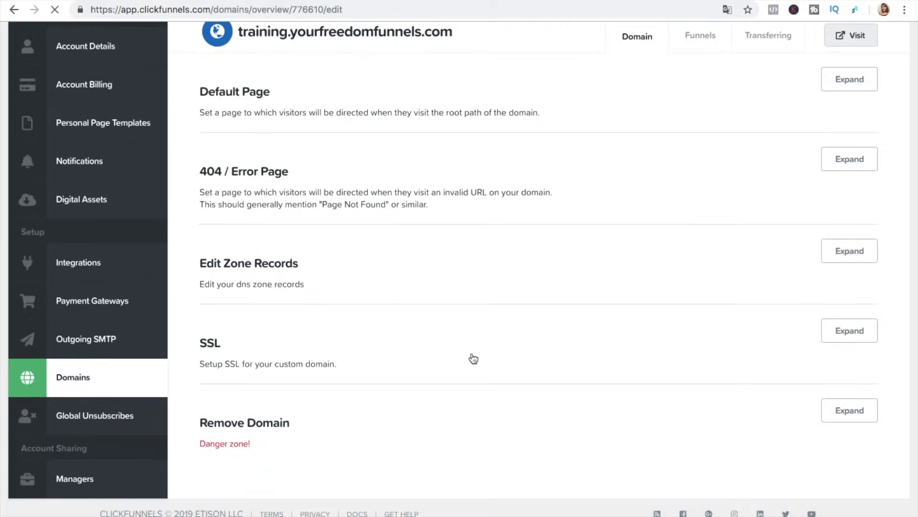
left_click(859, 336)
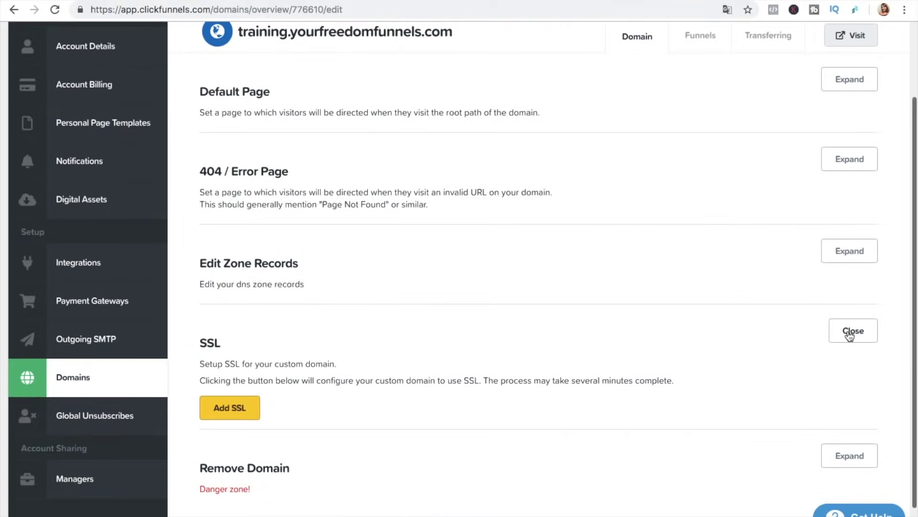
left_click(239, 407)
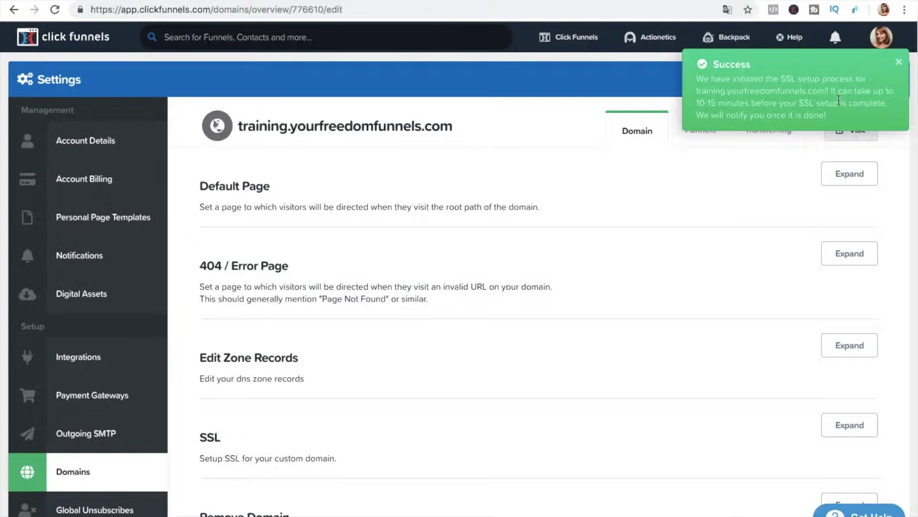
left_click(898, 62)
Step: Go to Domains via the account menu to see training.yourfreedomfunnels.com securing
left_click(883, 46)
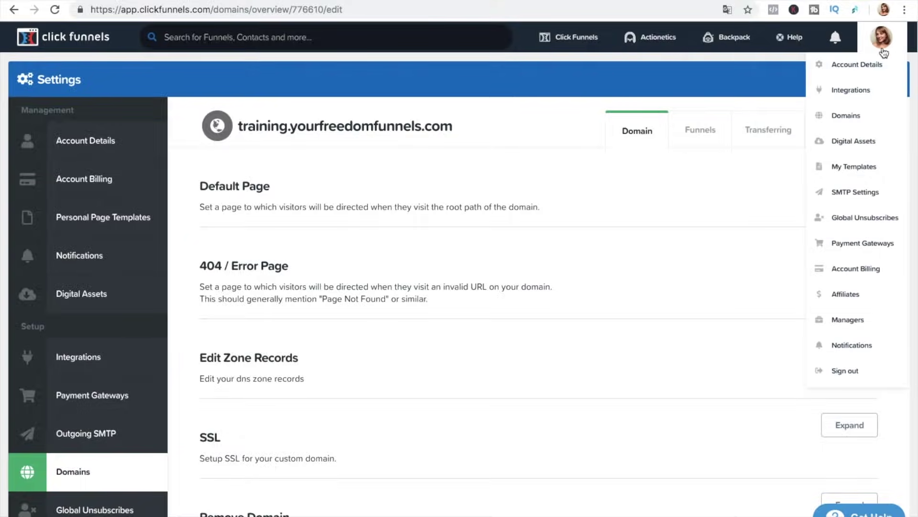
left_click(852, 118)
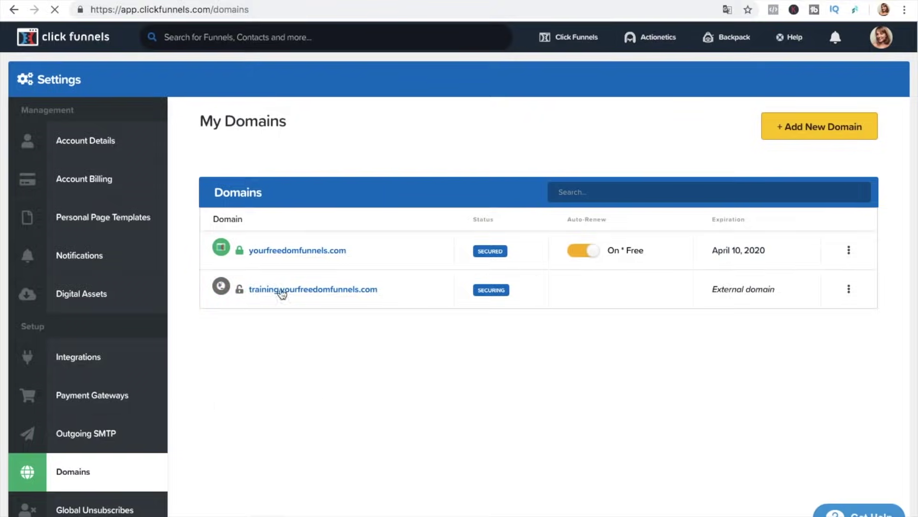
mouse_move(239, 285)
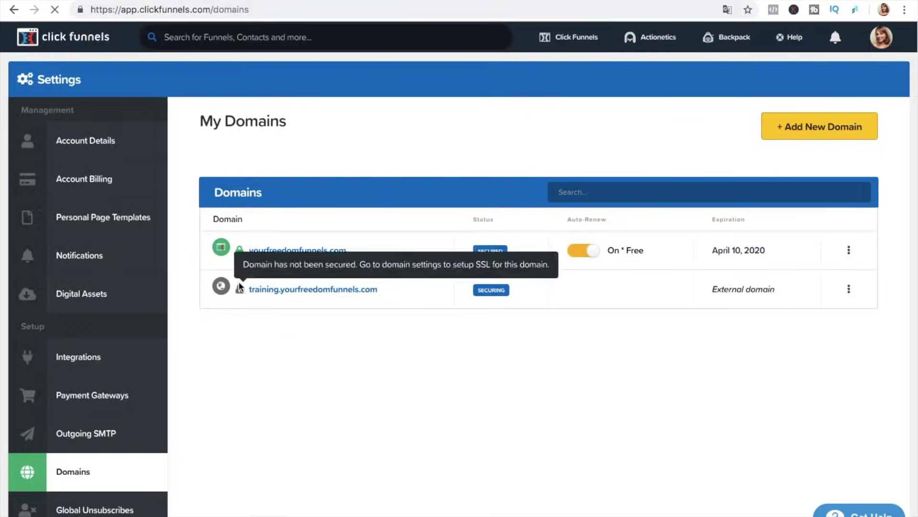